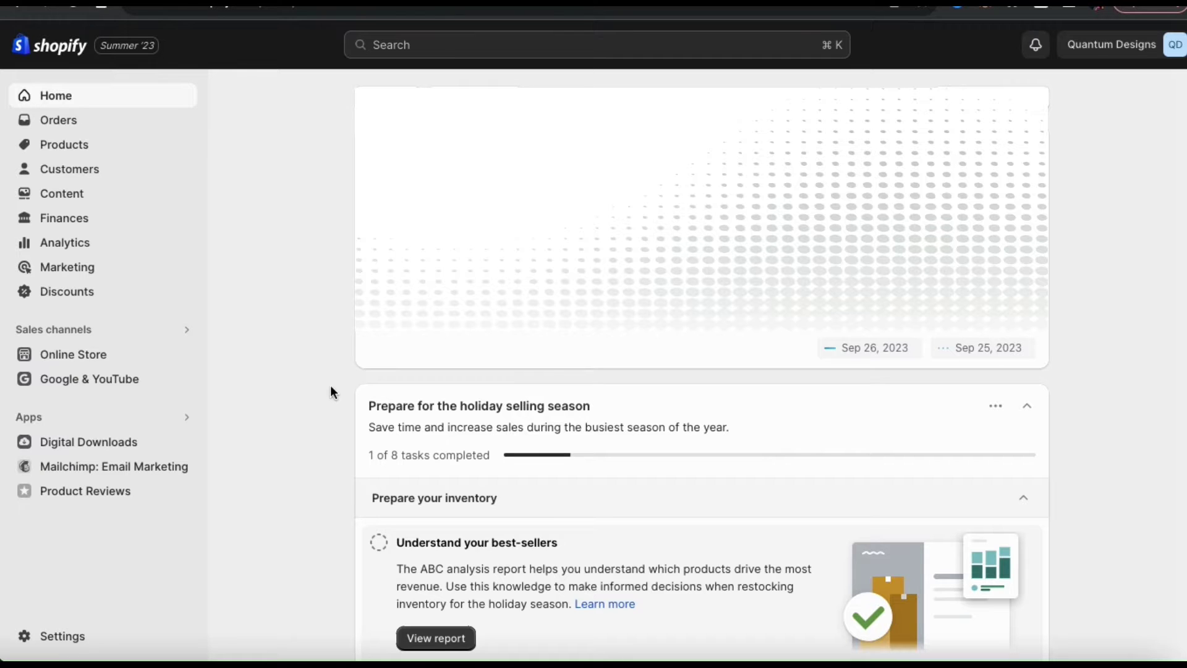
Go to the Online Store themes page from the admin sidebar
left_click(86, 363)
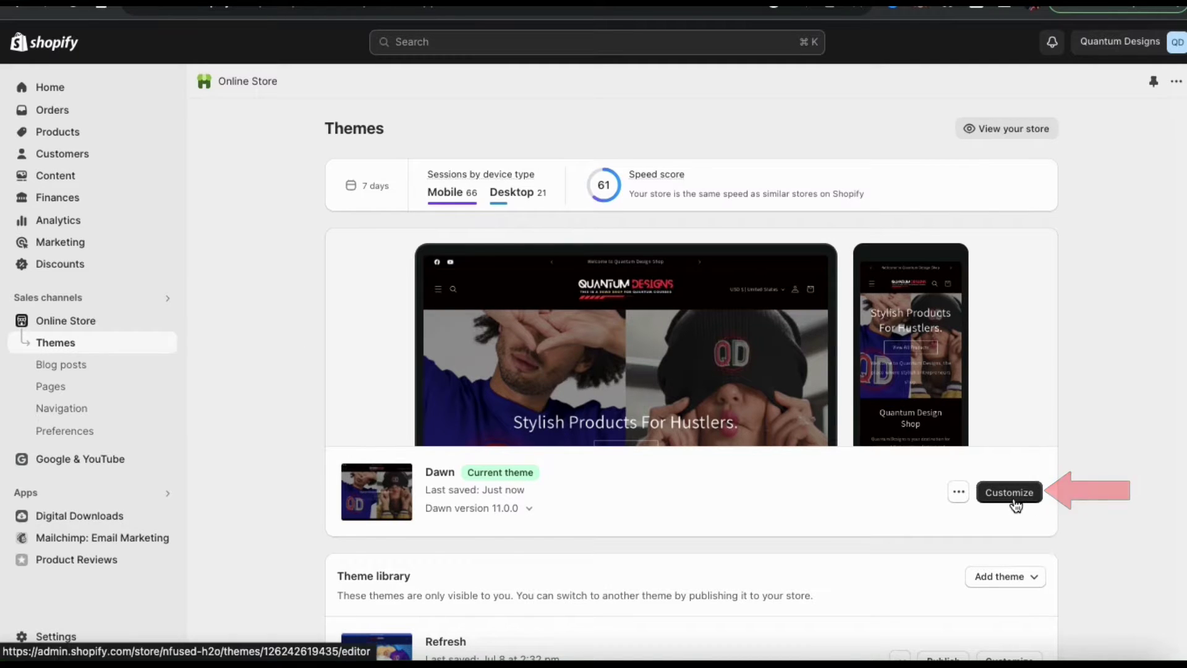
Open the current Dawn theme's homepage in the editor and list sections to add
left_click(1016, 502)
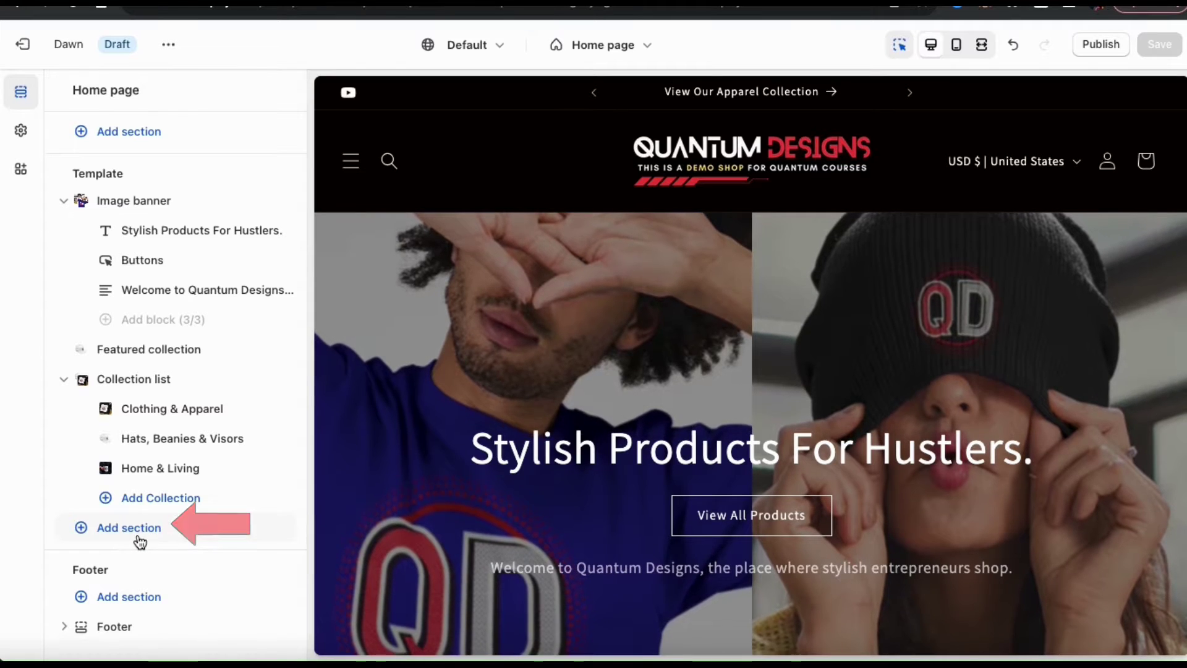
left_click(139, 542)
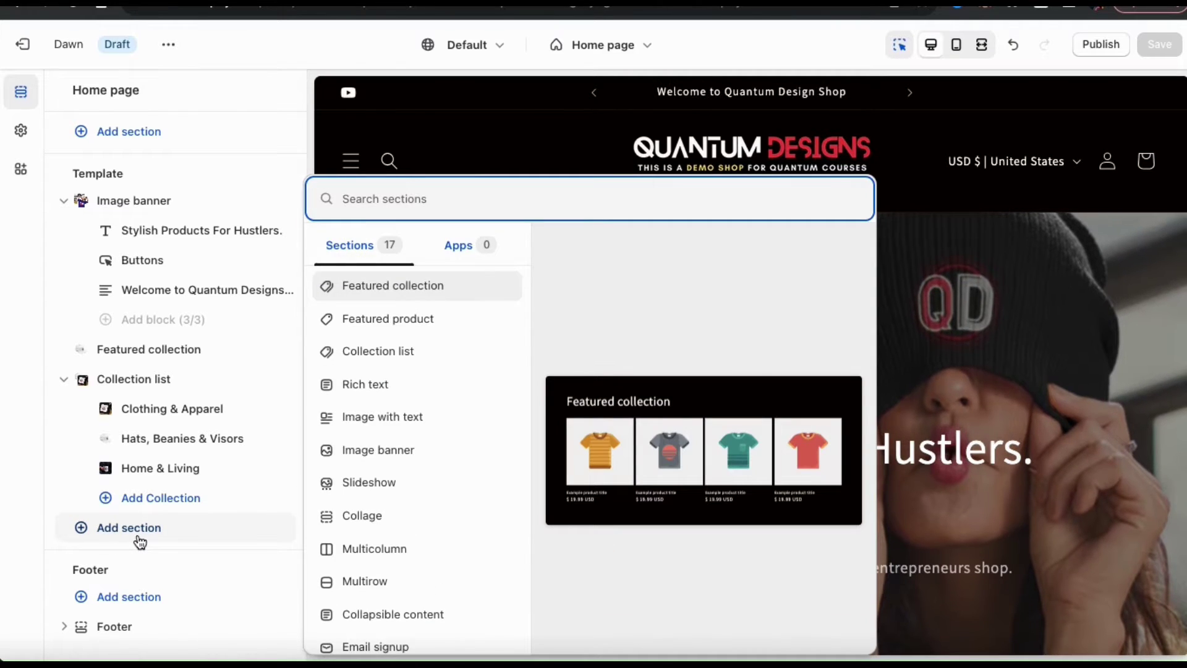
Add a Featured product section to the homepage and open its product picker
left_click(387, 319)
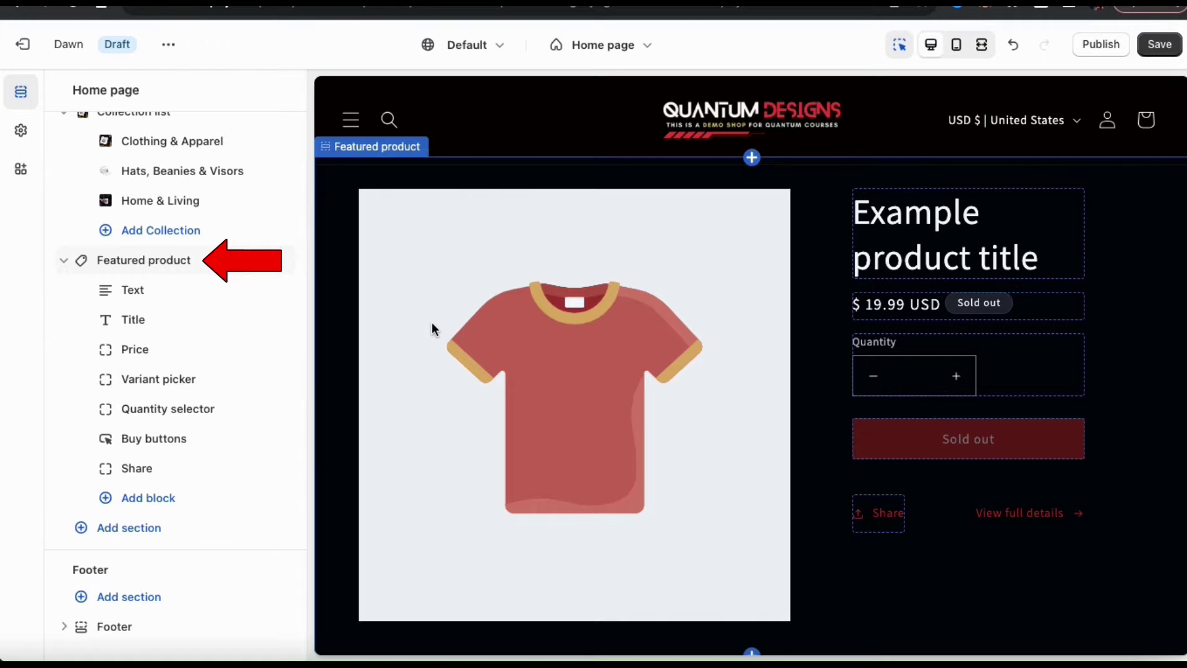
left_click(169, 262)
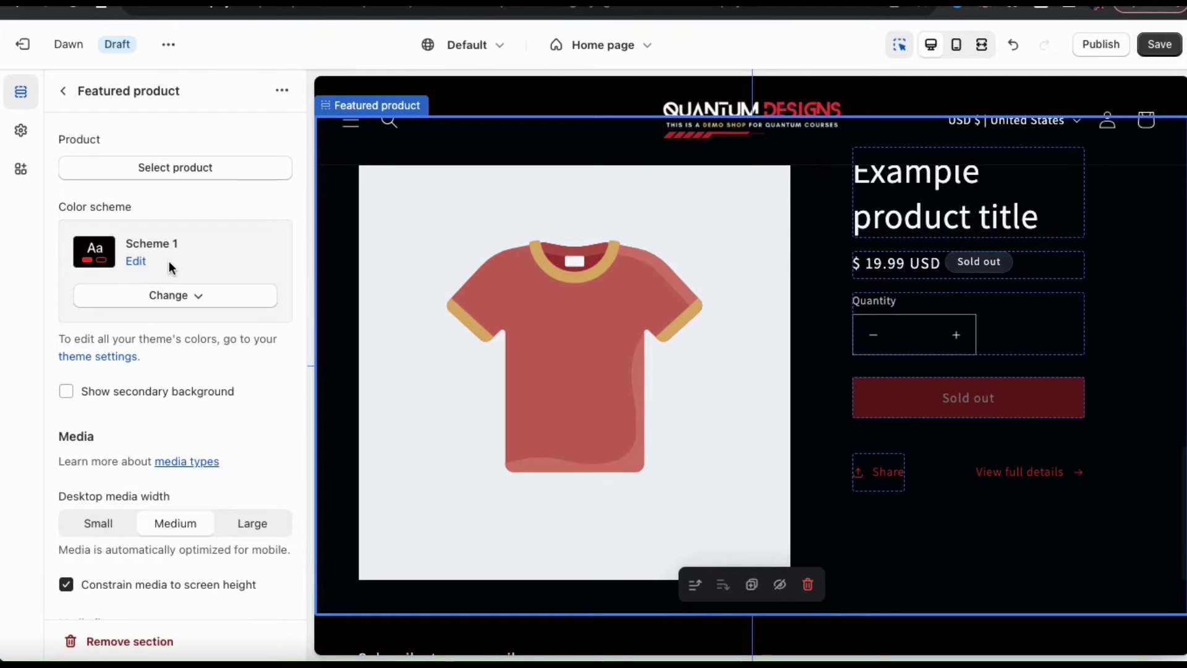
left_click(182, 169)
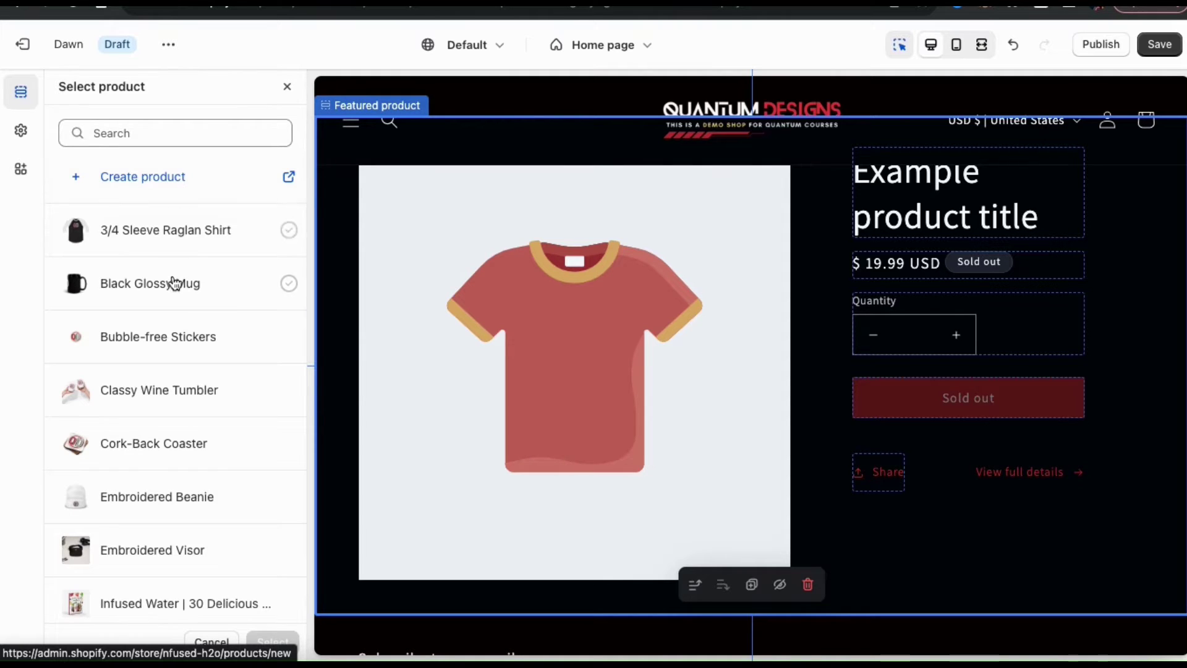
Feature the 'Infused Water | 30 Delicious & Healthy Recipes [Ebook]' product in the section
scroll(175, 284, "down", 3)
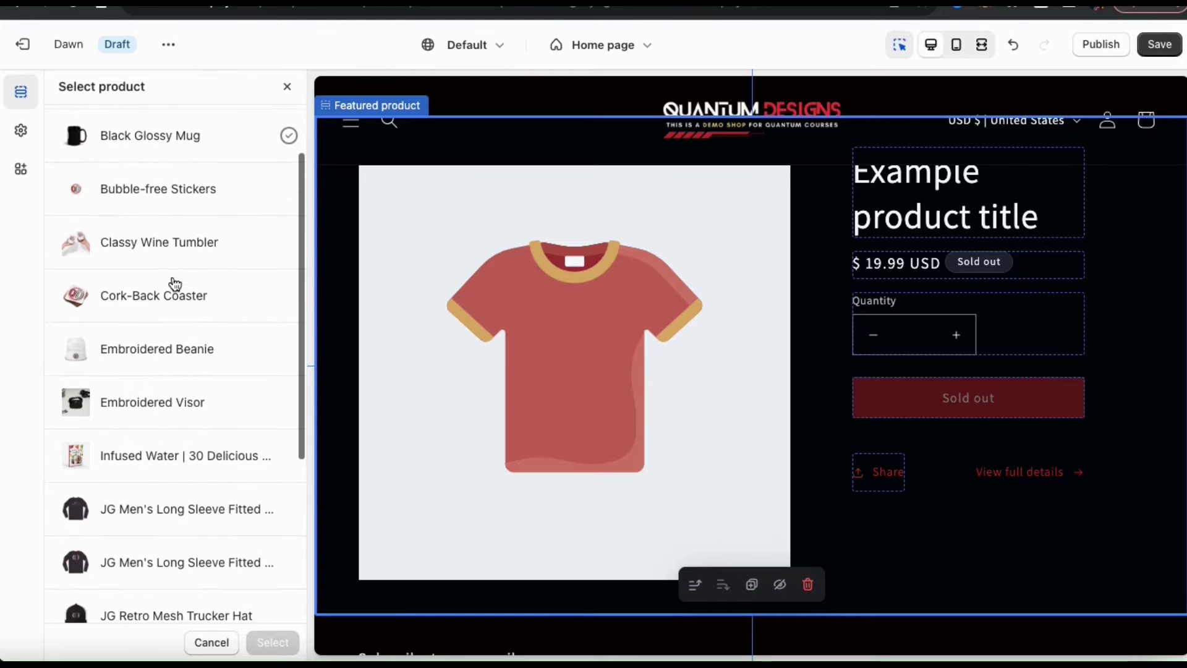
scroll(175, 284, "down", 1)
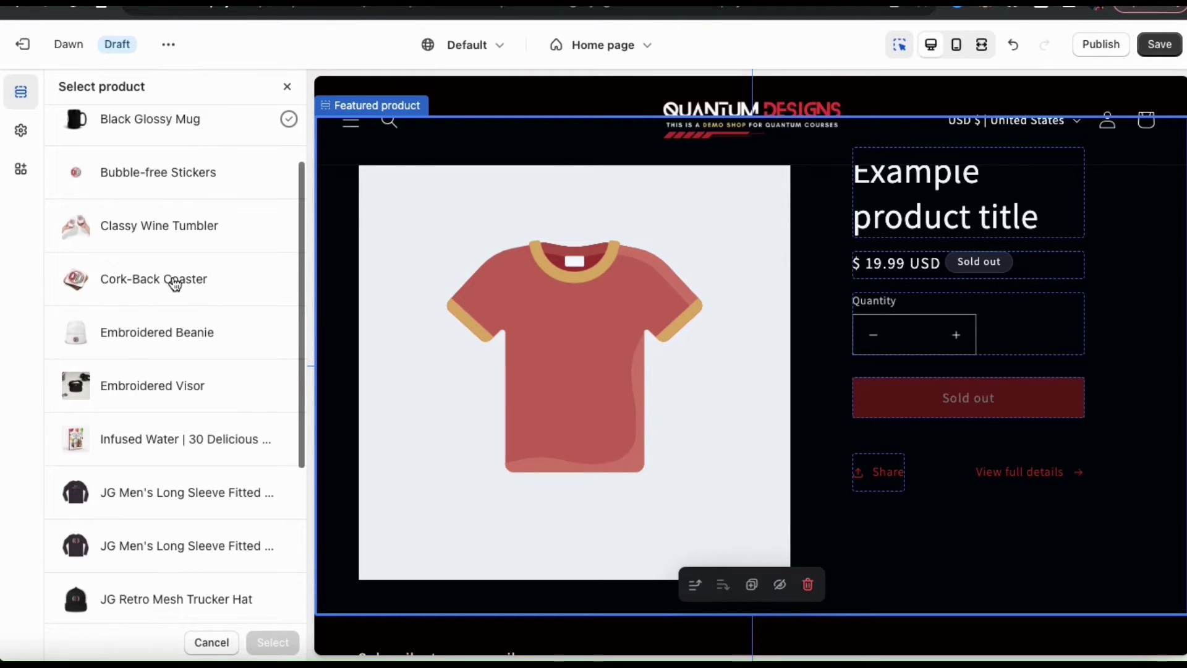
scroll(175, 284, "down", 5)
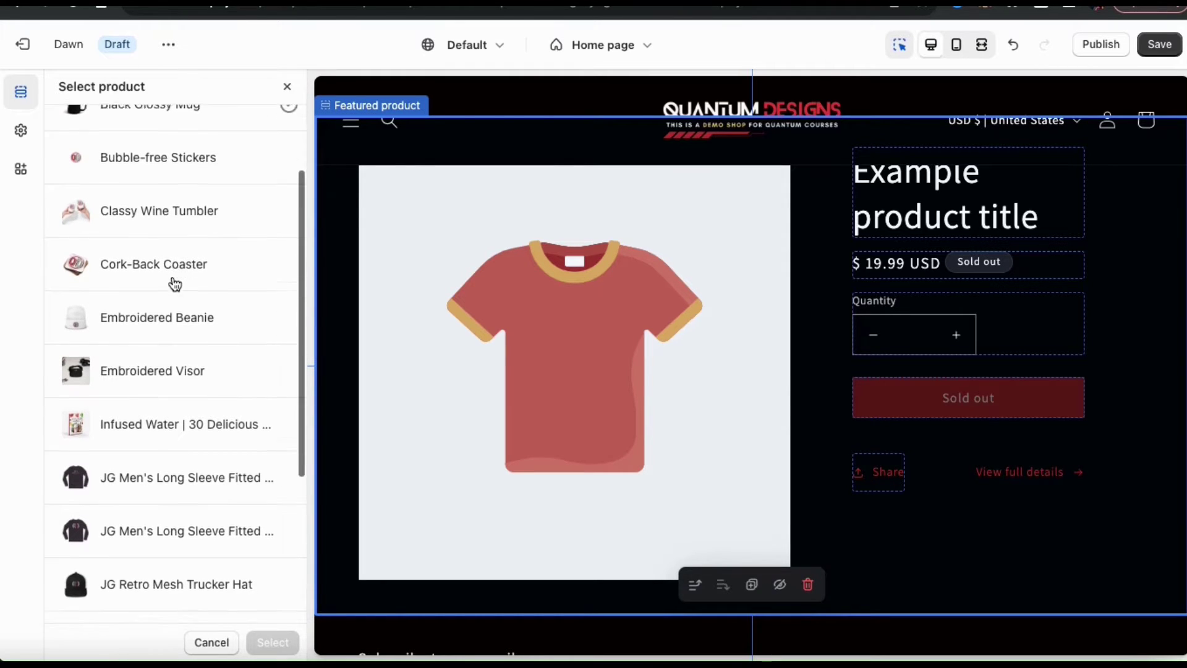
scroll(174, 284, "down", 1)
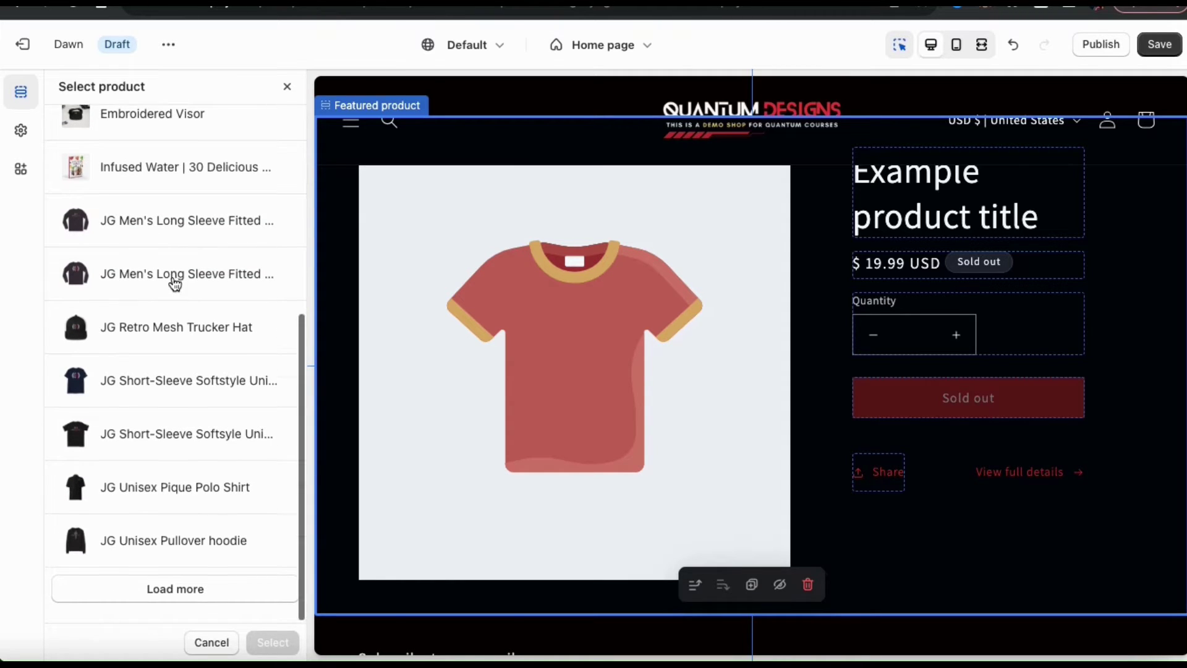
scroll(175, 284, "up", 3)
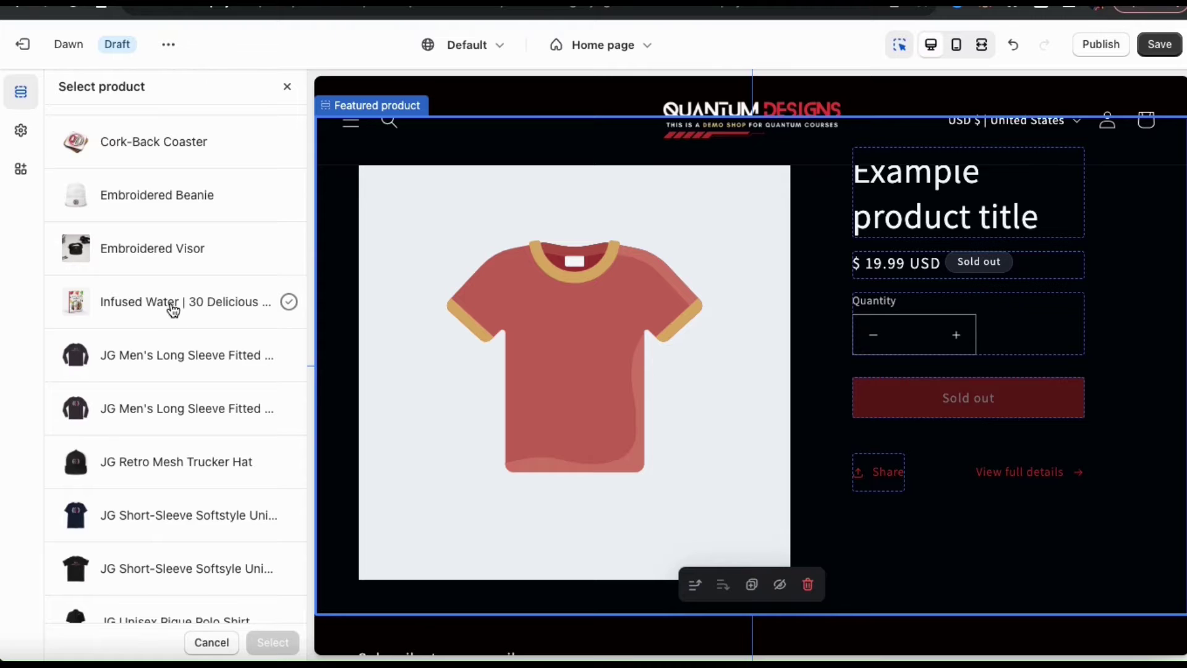
left_click(172, 307)
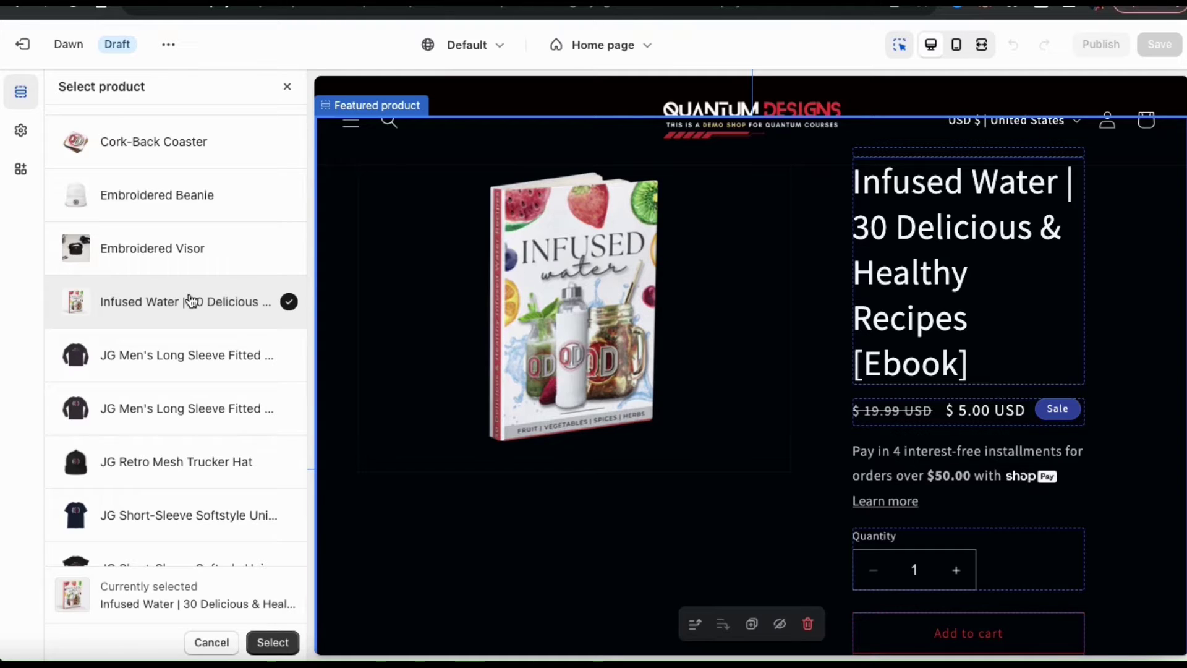
left_click(273, 645)
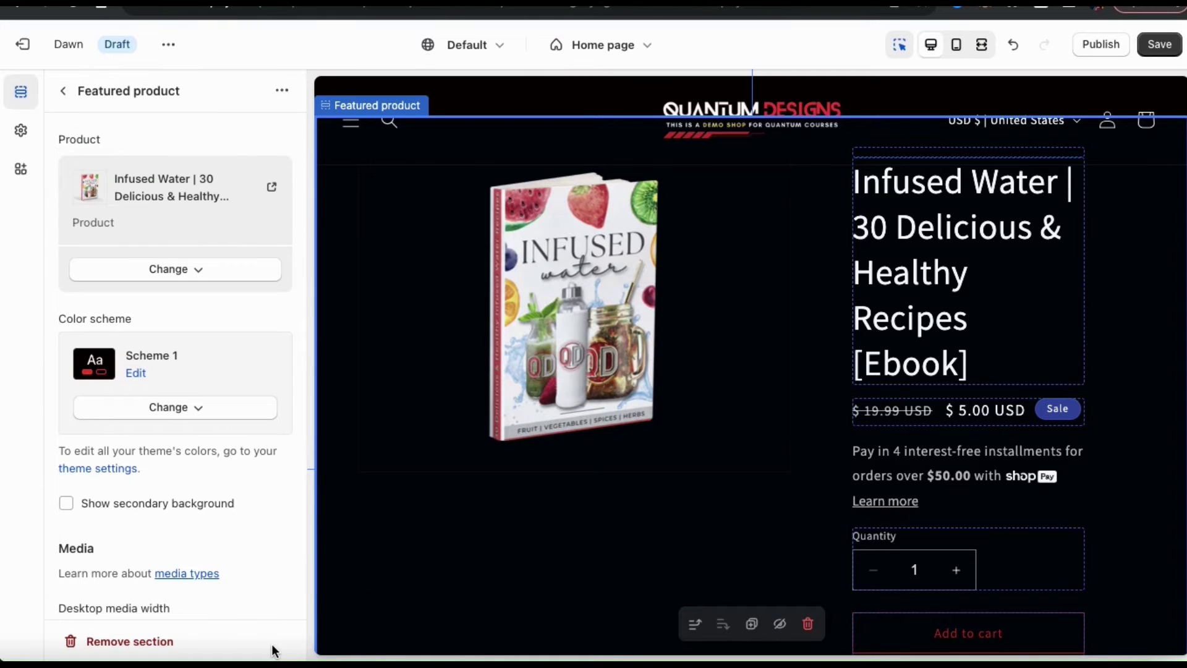
scroll(262, 503, "down", 3)
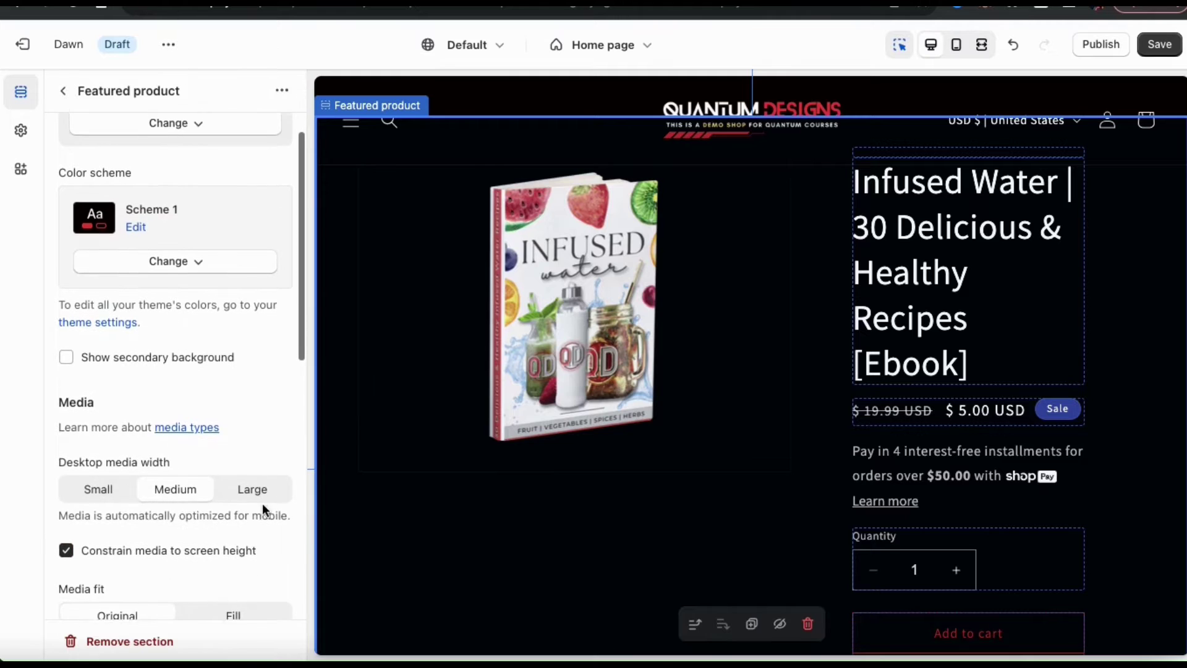
left_click(101, 453)
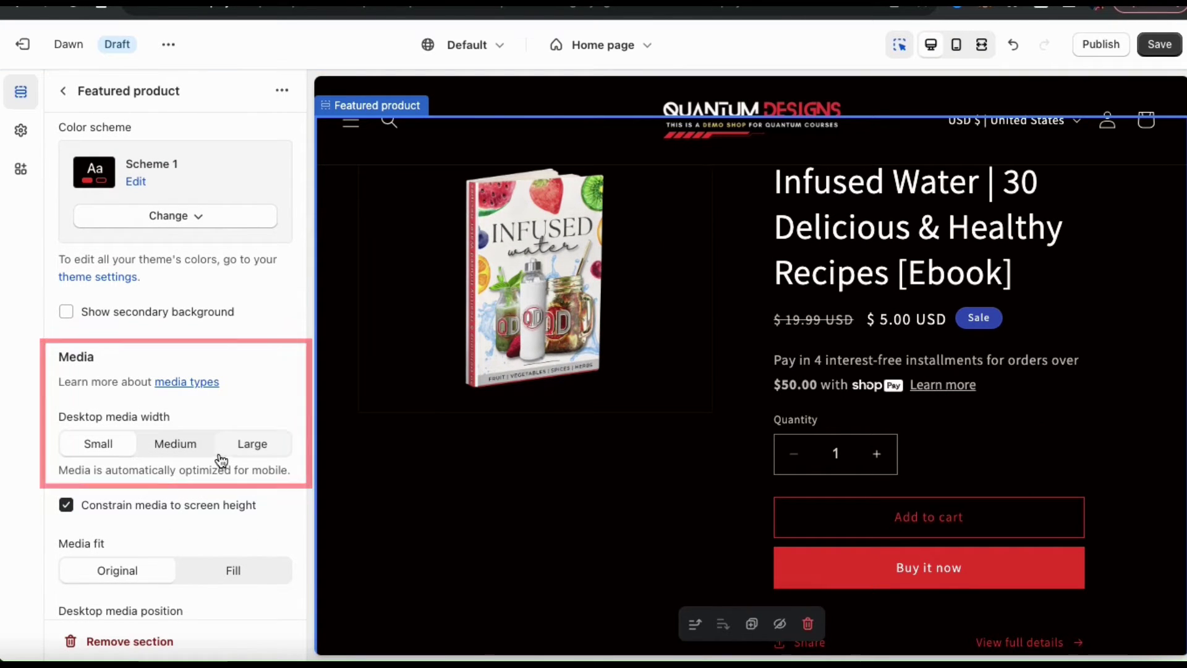
left_click(242, 448)
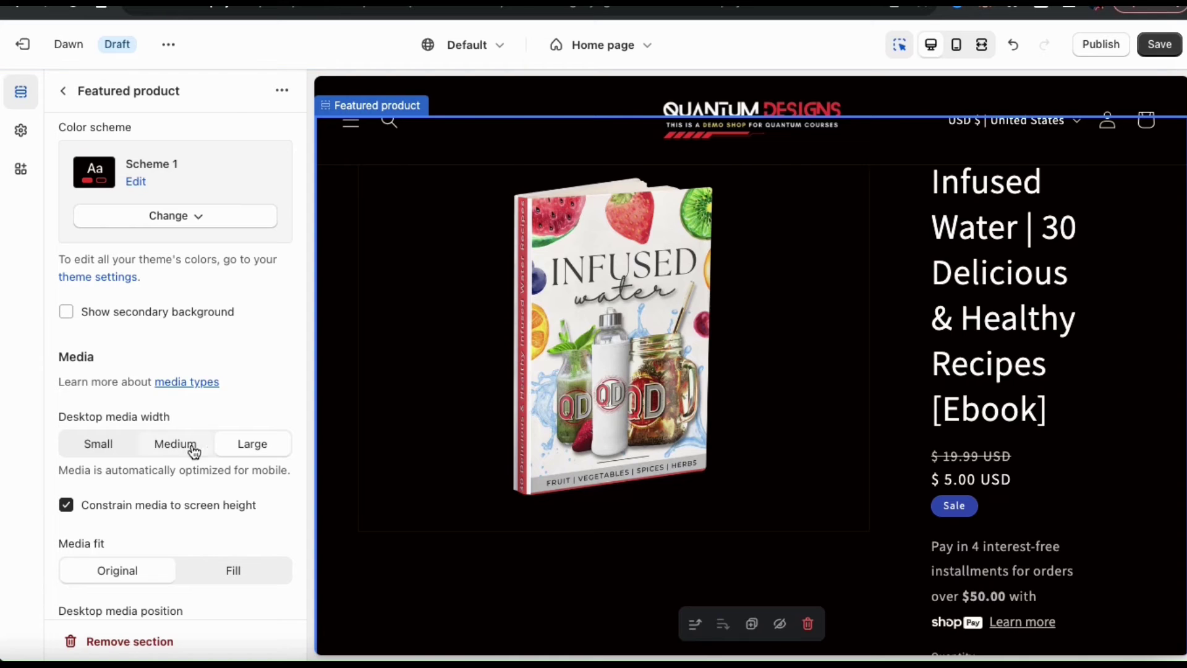
left_click(176, 450)
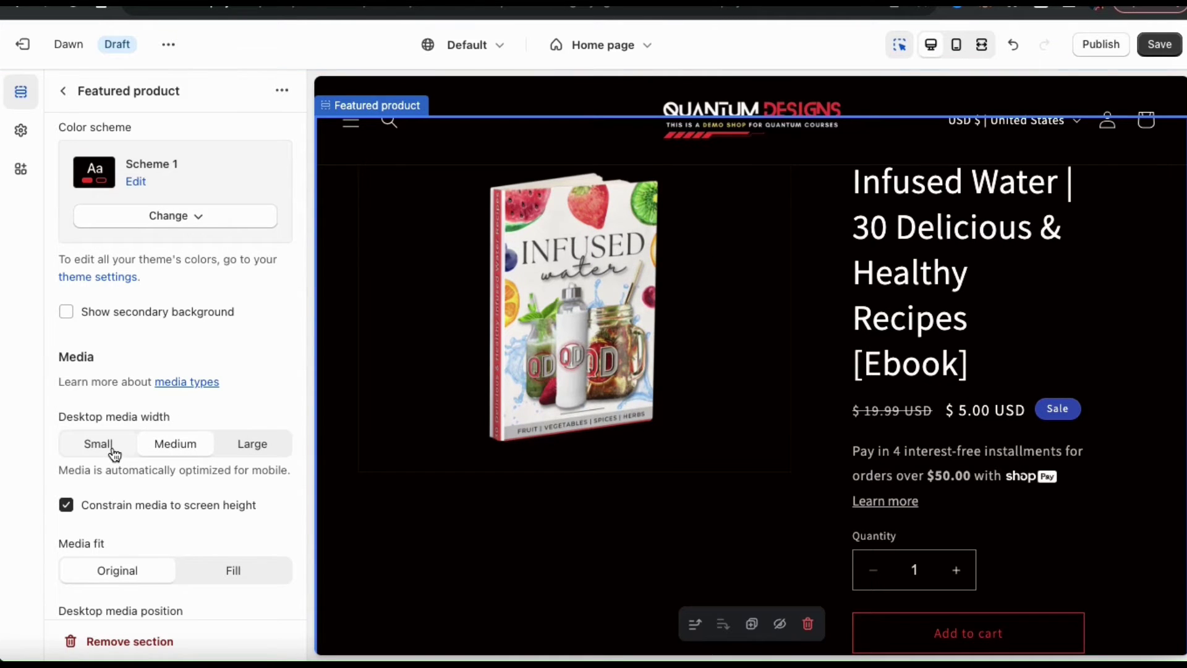
scroll(195, 409, "up", 3)
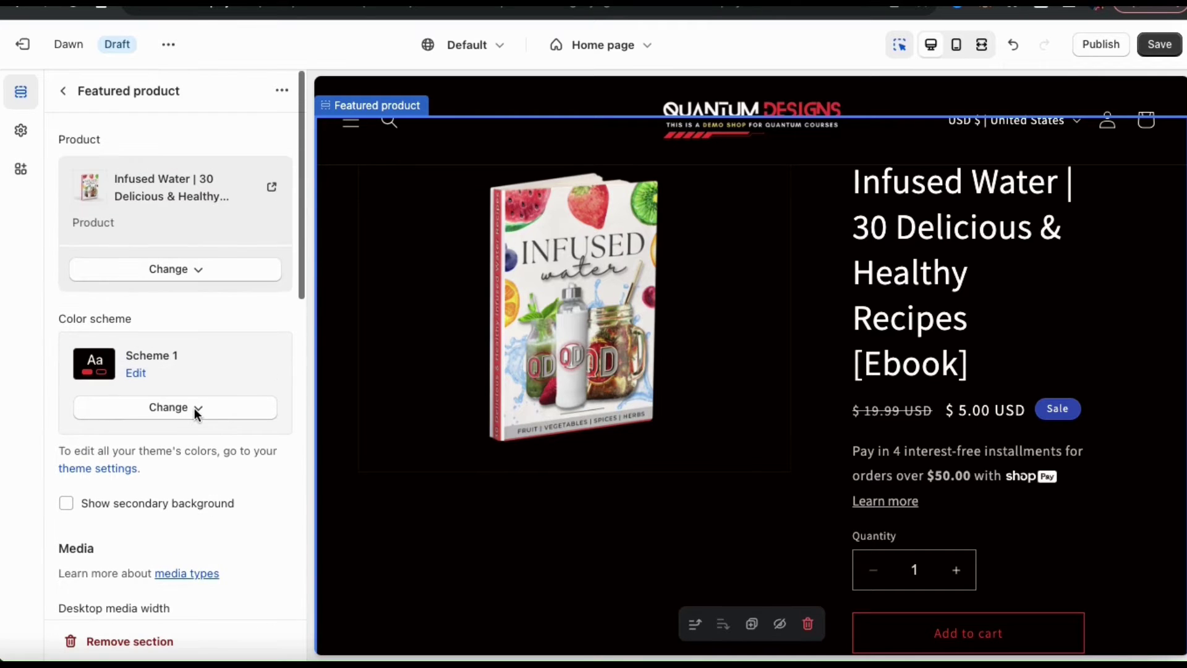
Set the Featured product Title block's heading size to Small
left_click(67, 93)
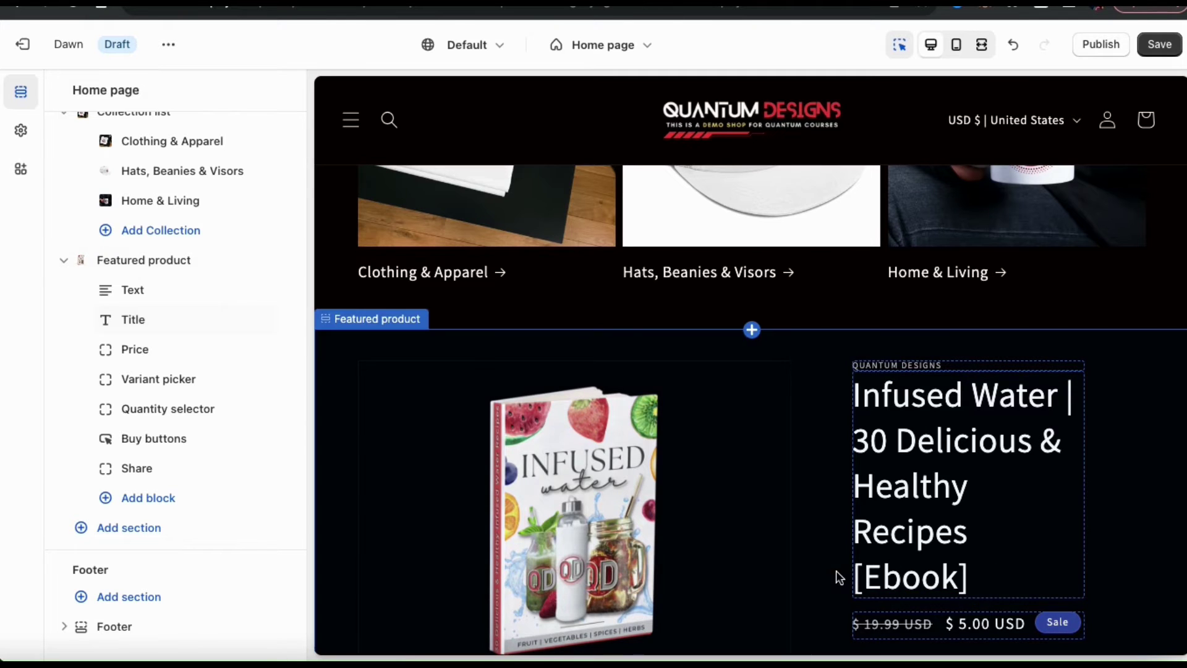
left_click(143, 328)
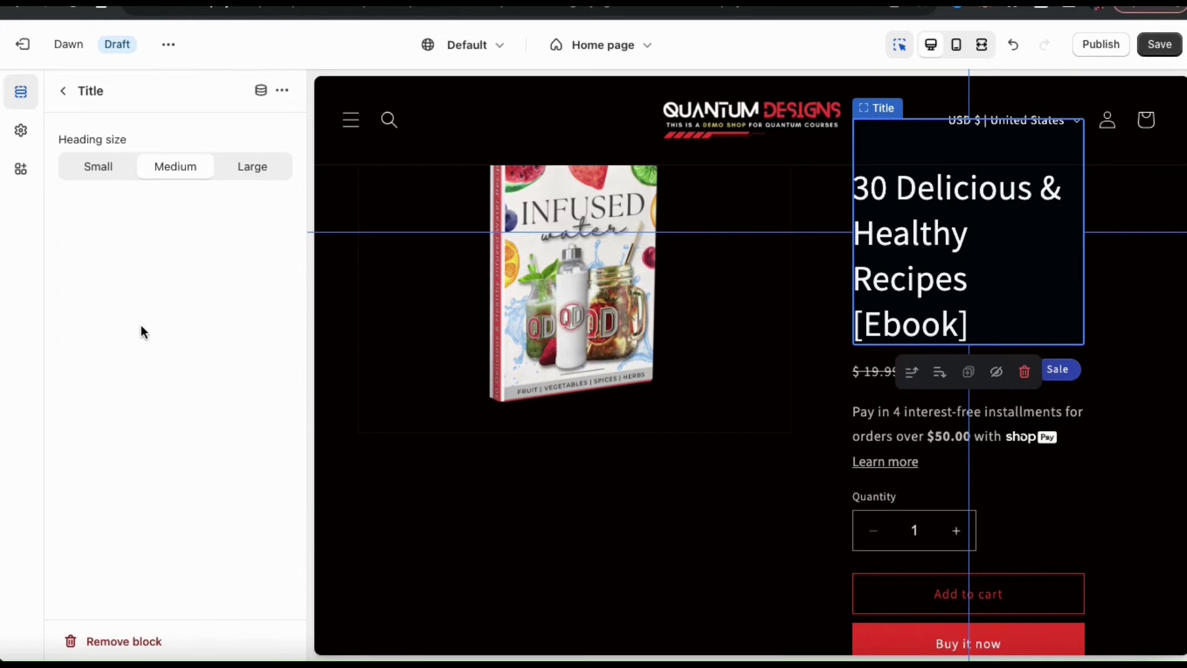
left_click(103, 172)
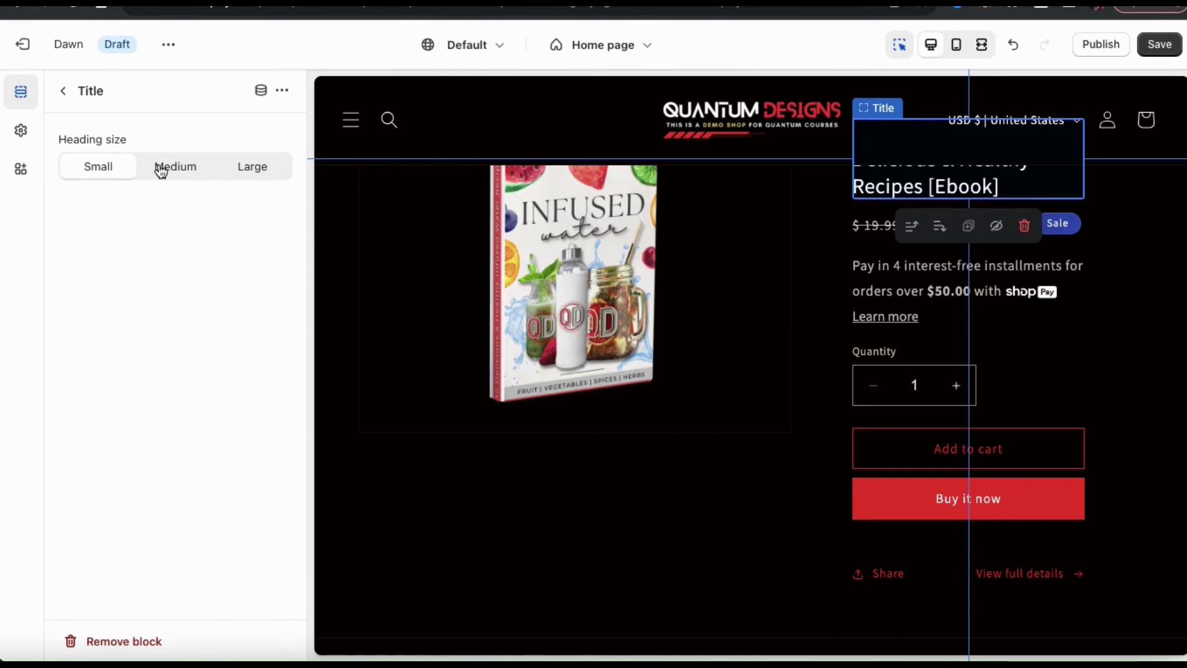
scroll(479, 260, "up", 2)
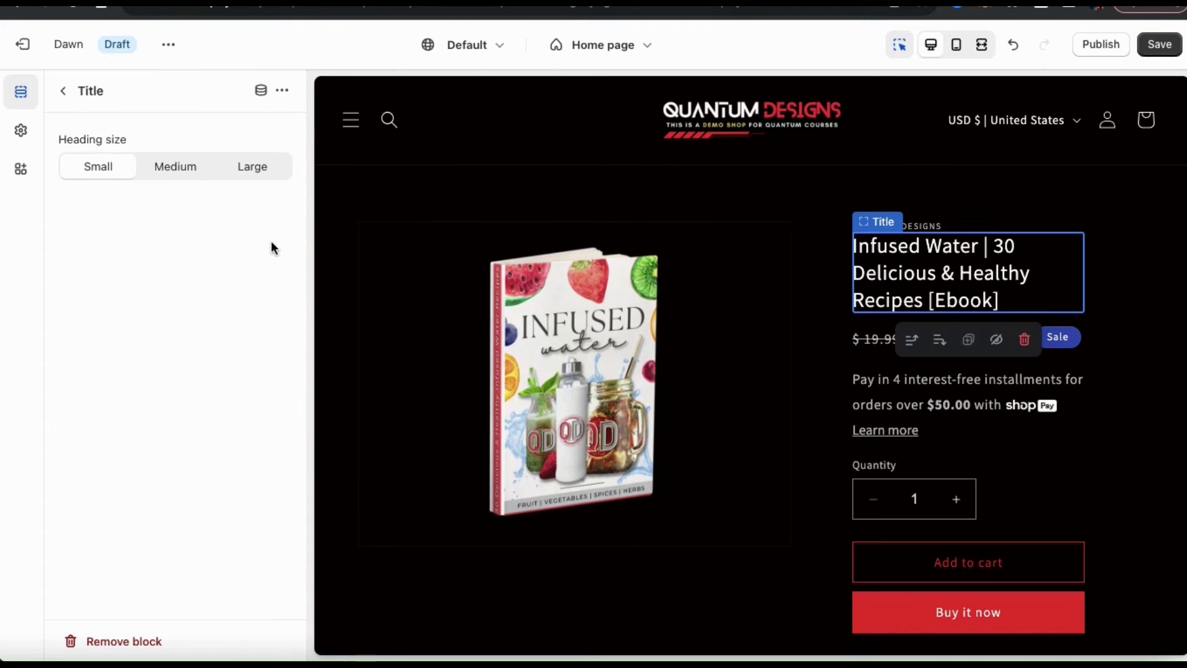
left_click(64, 91)
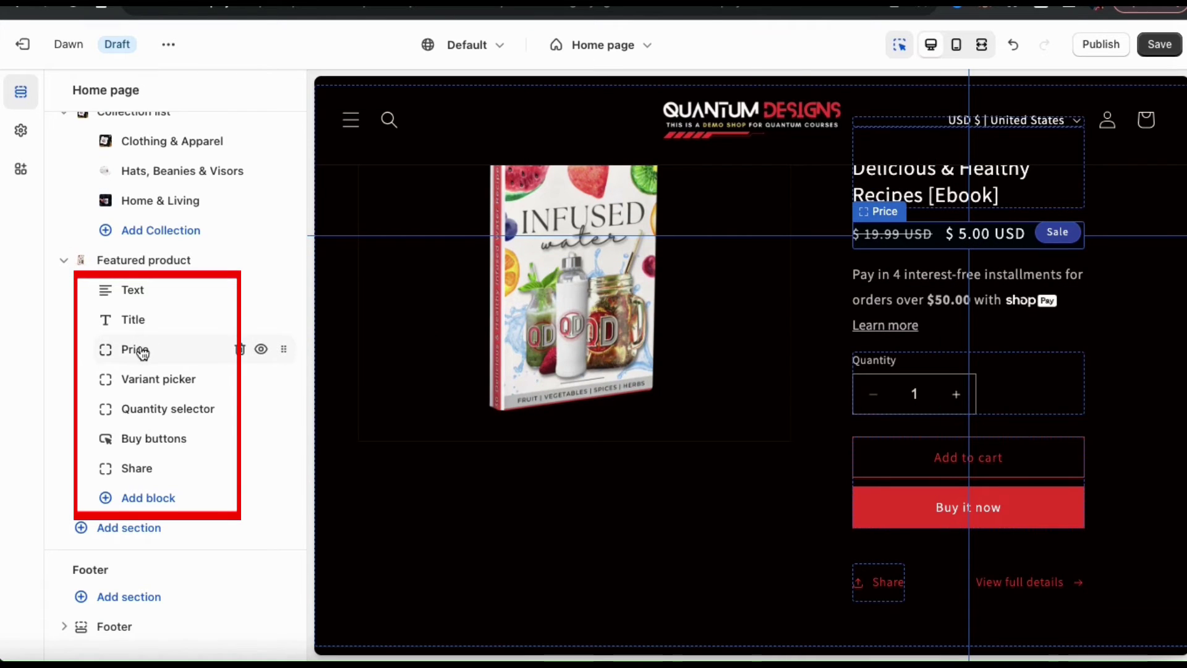
left_click(148, 411)
key("Escape")
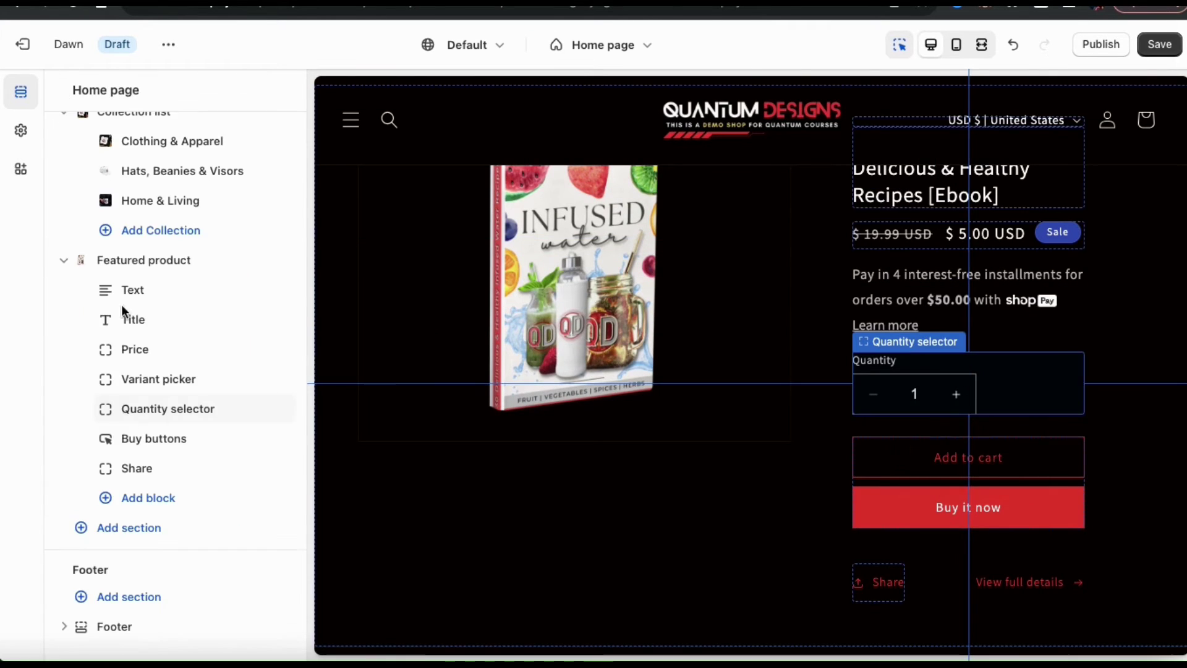
left_click(130, 379)
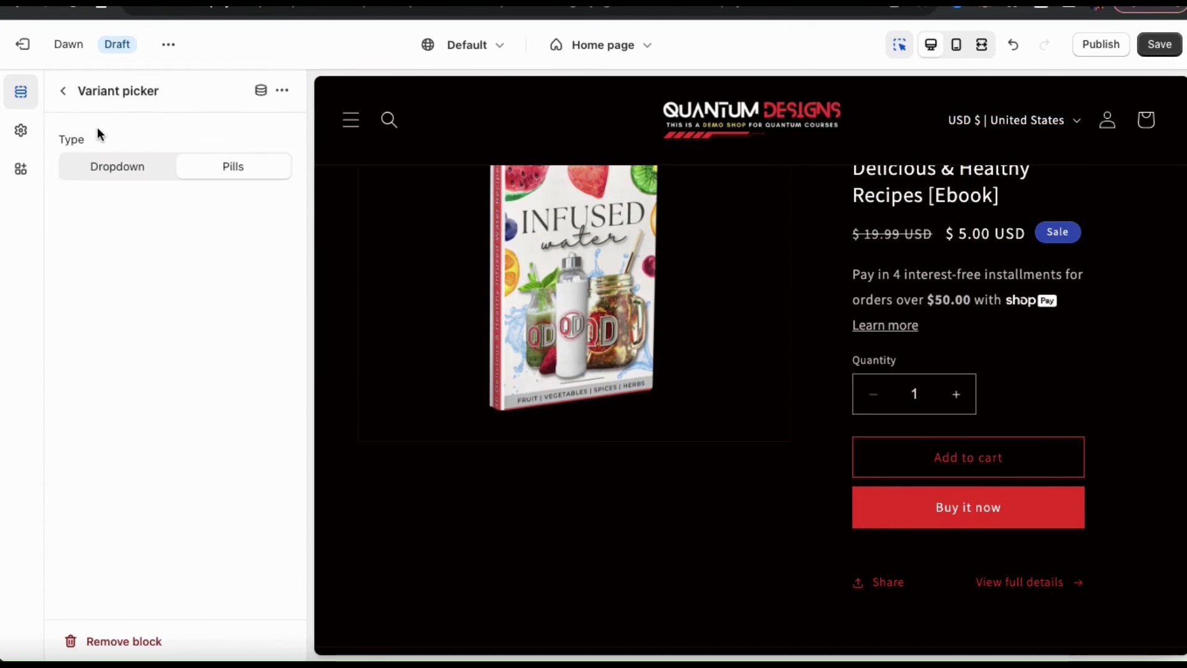
left_click(64, 95)
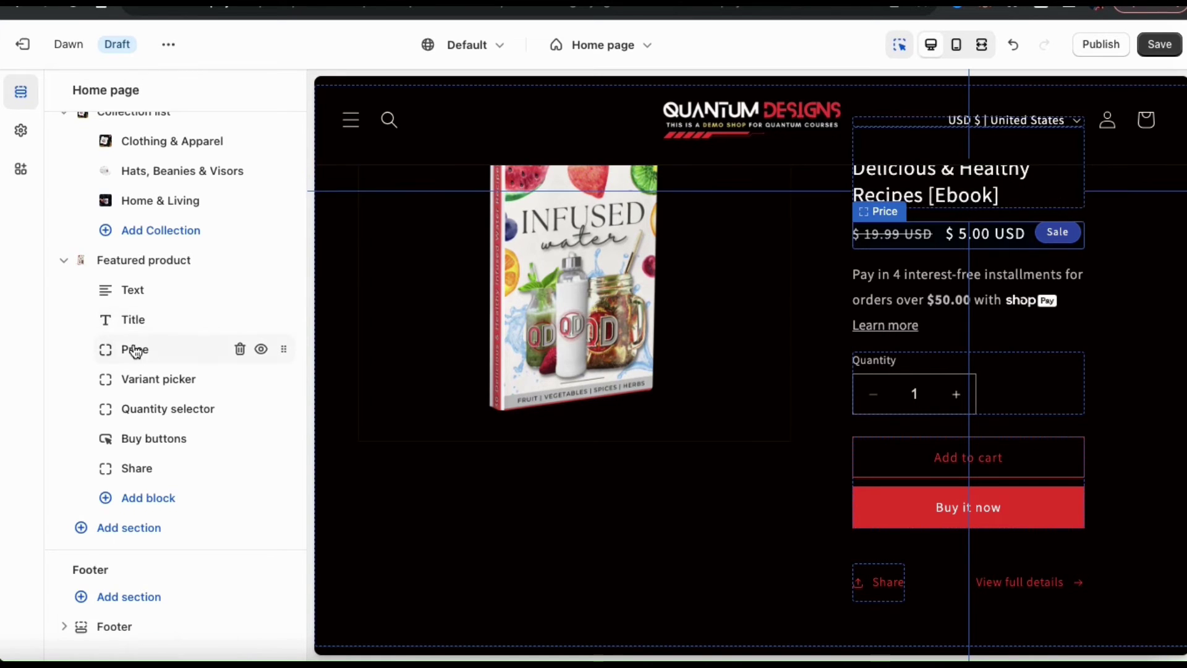
left_click(132, 347)
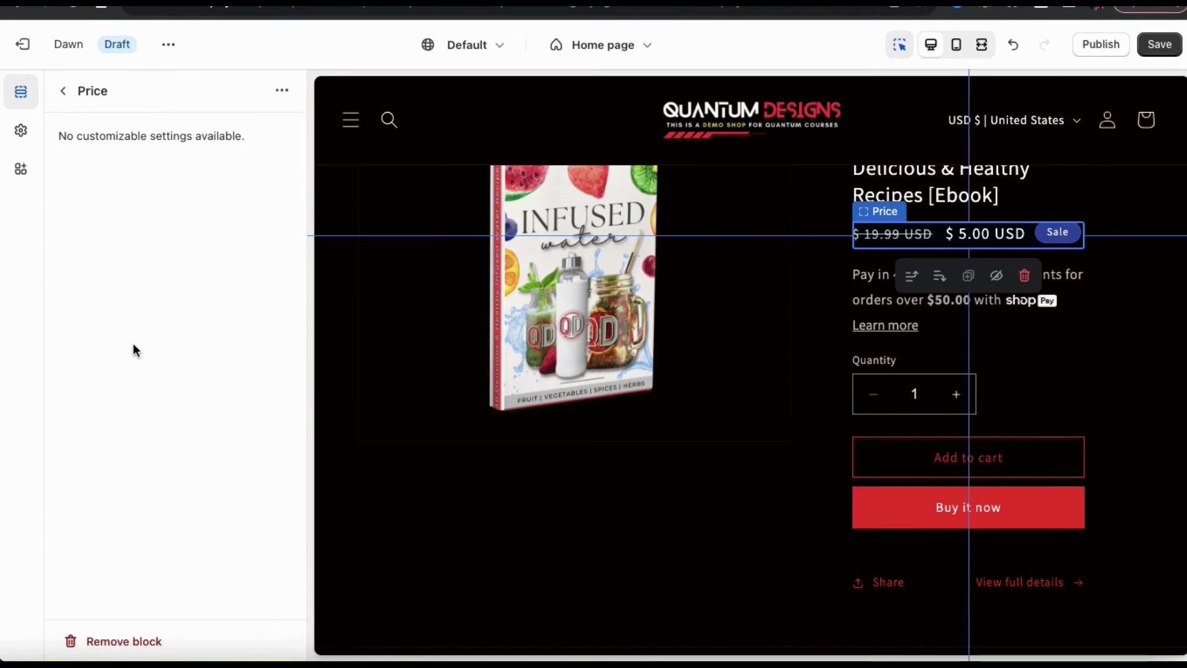
left_click(63, 91)
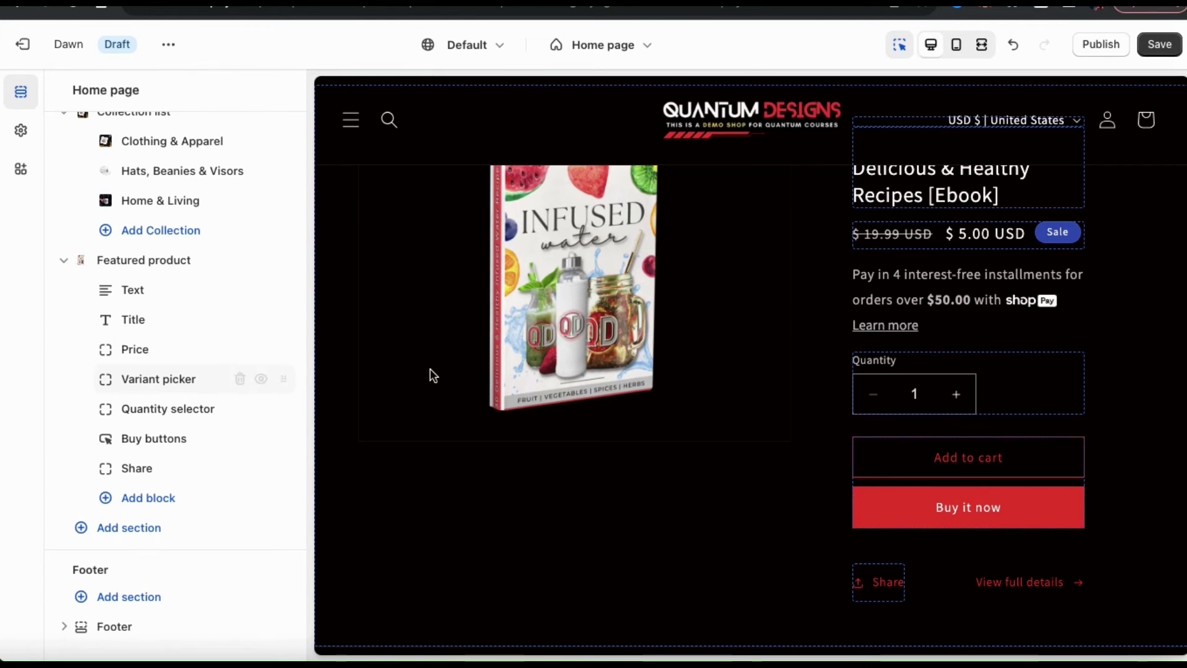
scroll(431, 376, "up", 2)
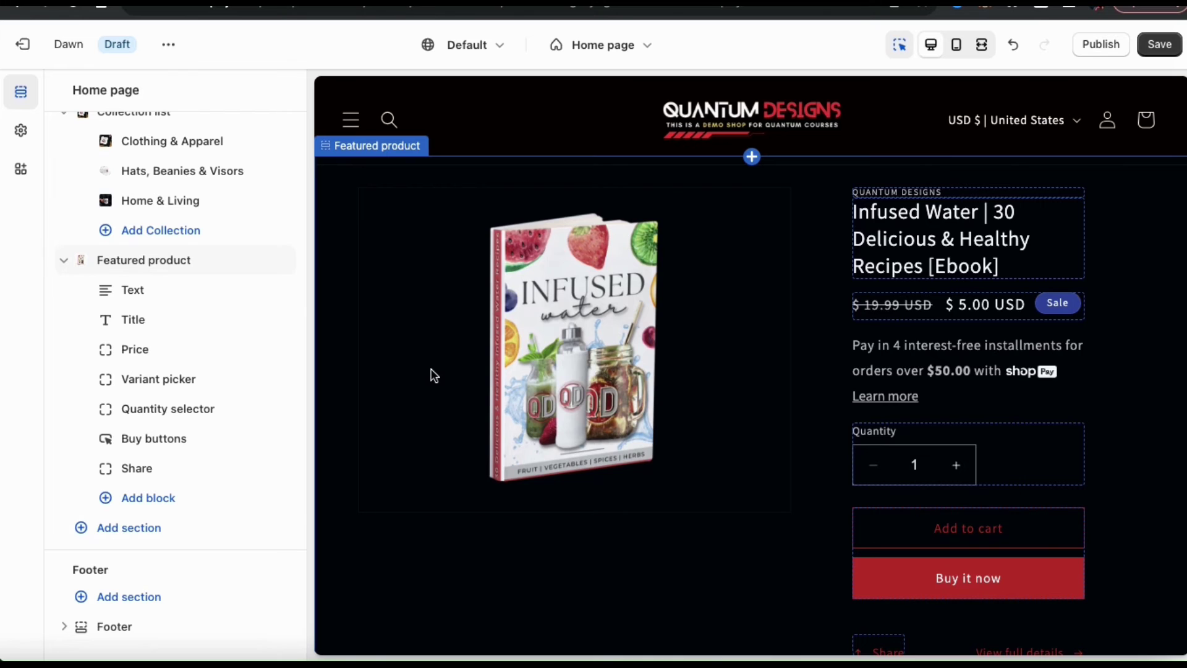
left_click(960, 45)
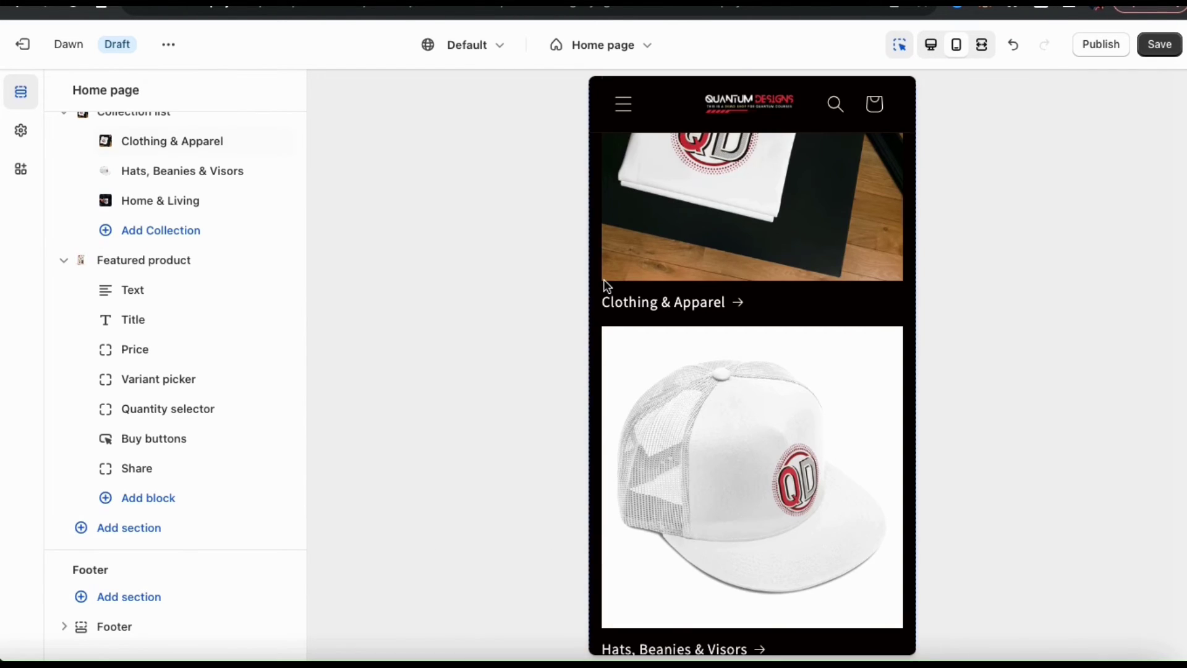
scroll(603, 279, "down", 10)
scroll(603, 280, "down", 4)
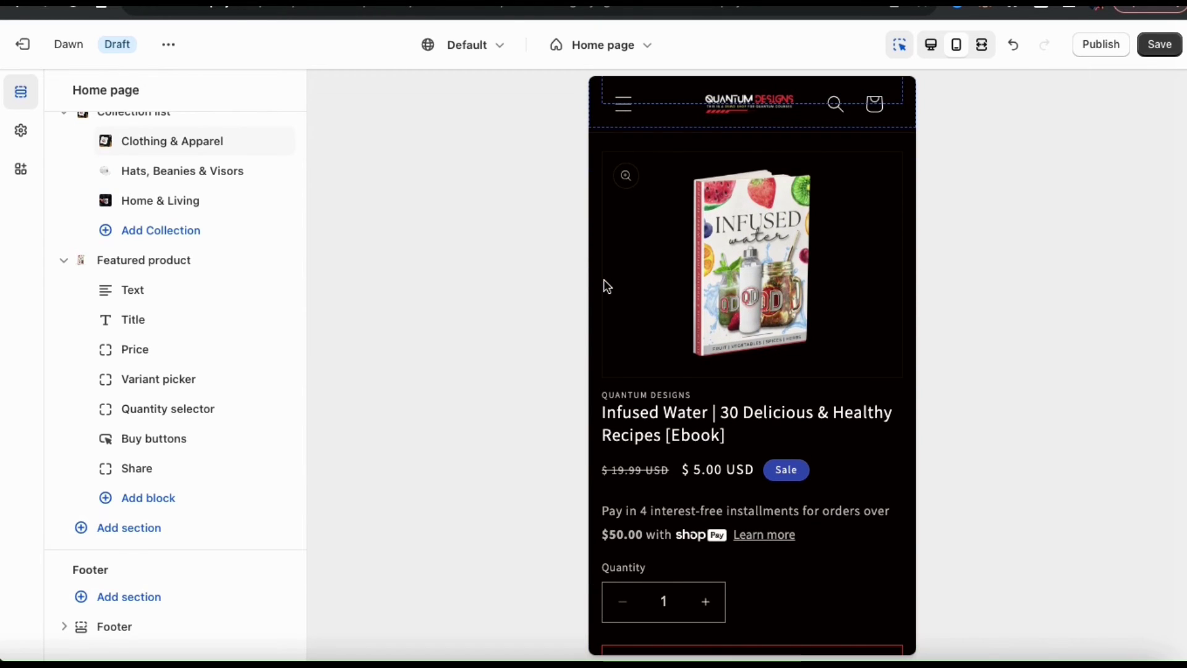
scroll(603, 279, "down", 3)
scroll(604, 279, "down", 1)
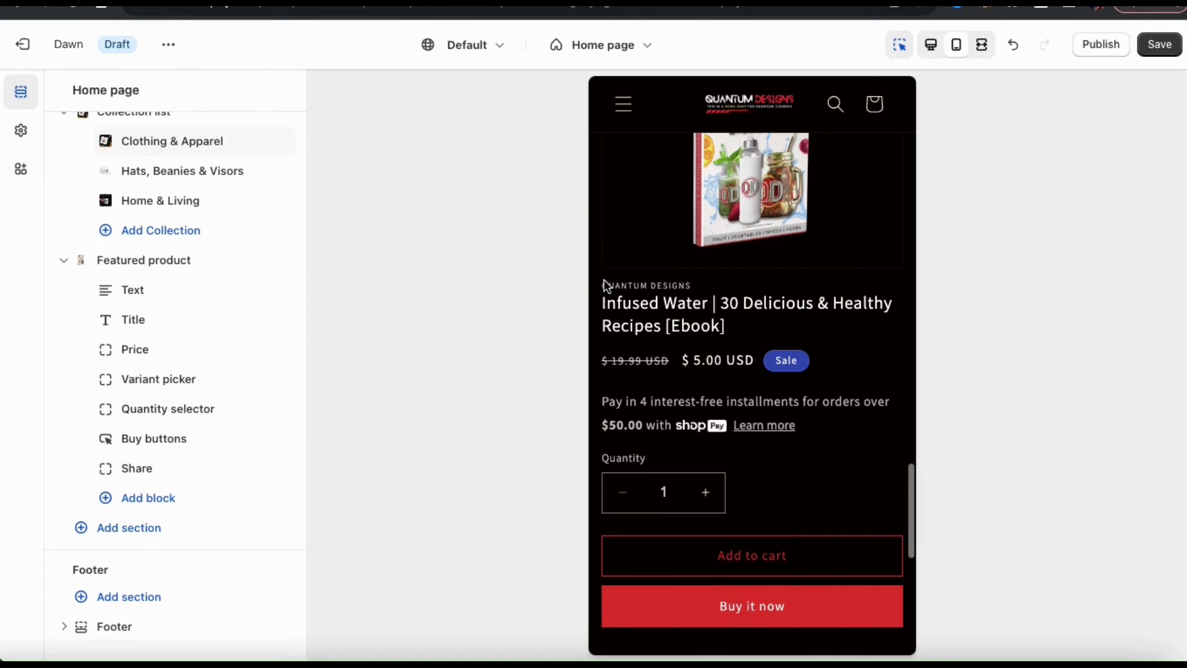
scroll(604, 279, "up", 3)
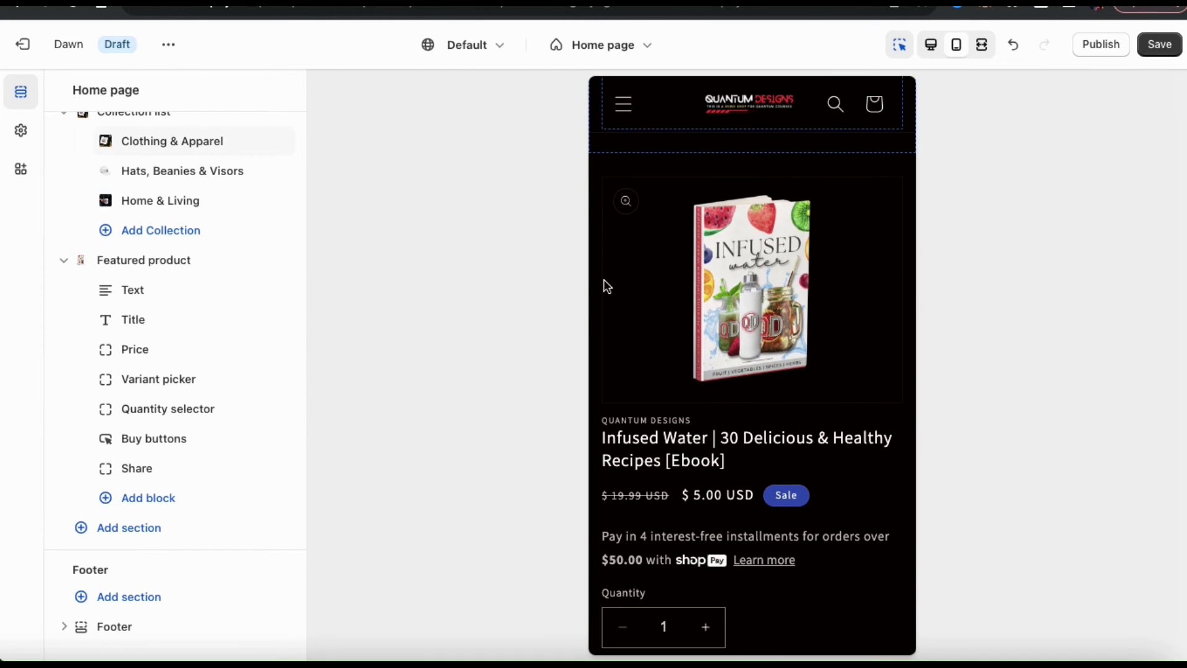
left_click(930, 44)
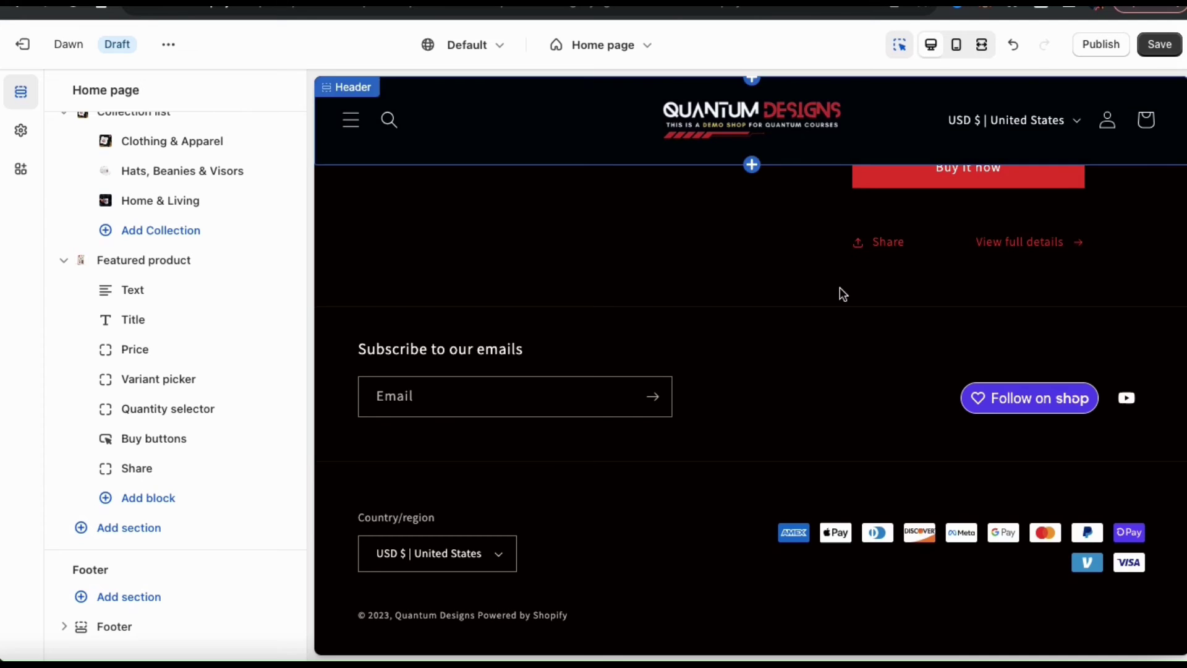
scroll(841, 291, "up", 10)
scroll(840, 290, "down", 1)
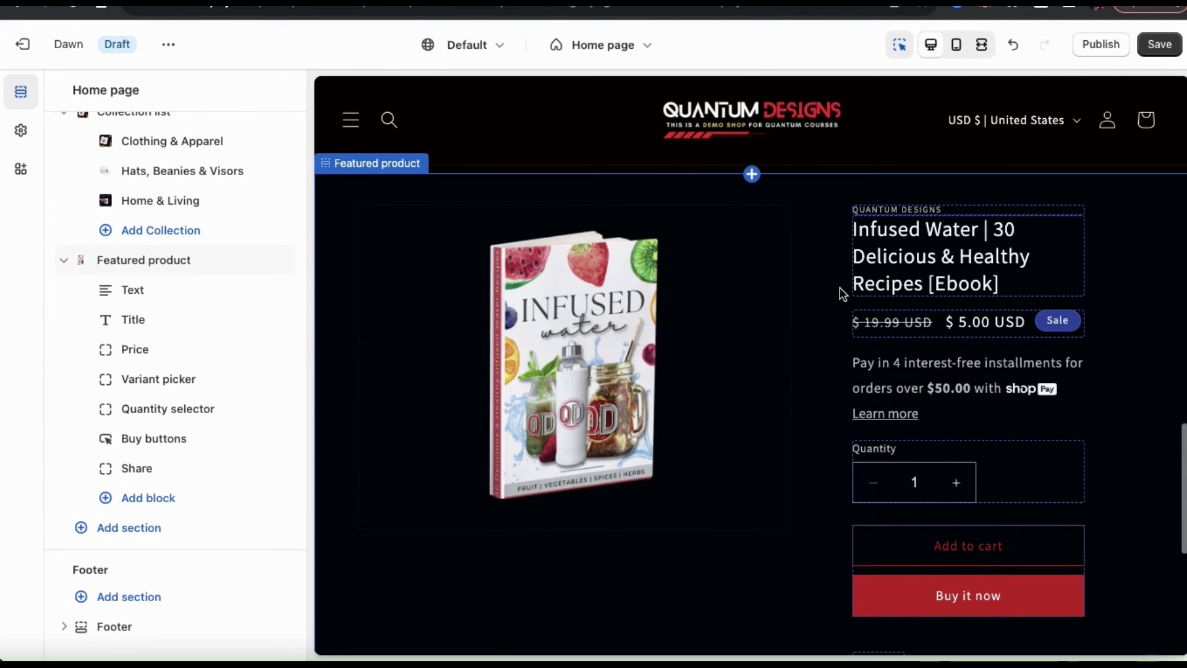
Save the homepage with the Infused Water Featured product section
left_click(1157, 50)
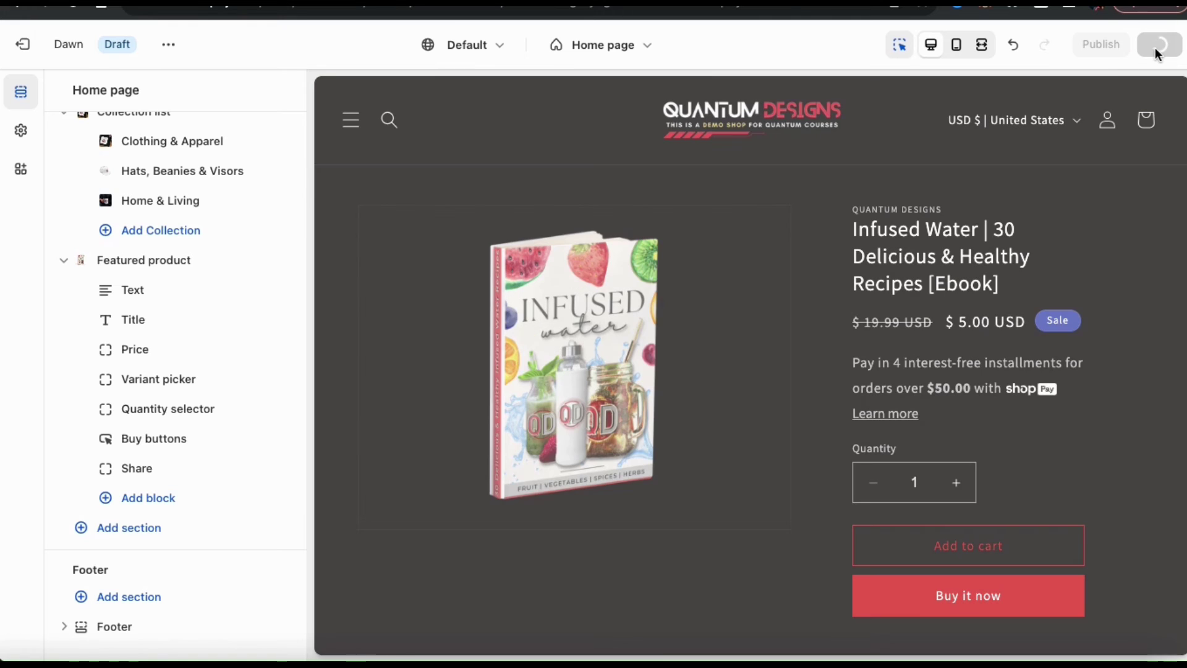